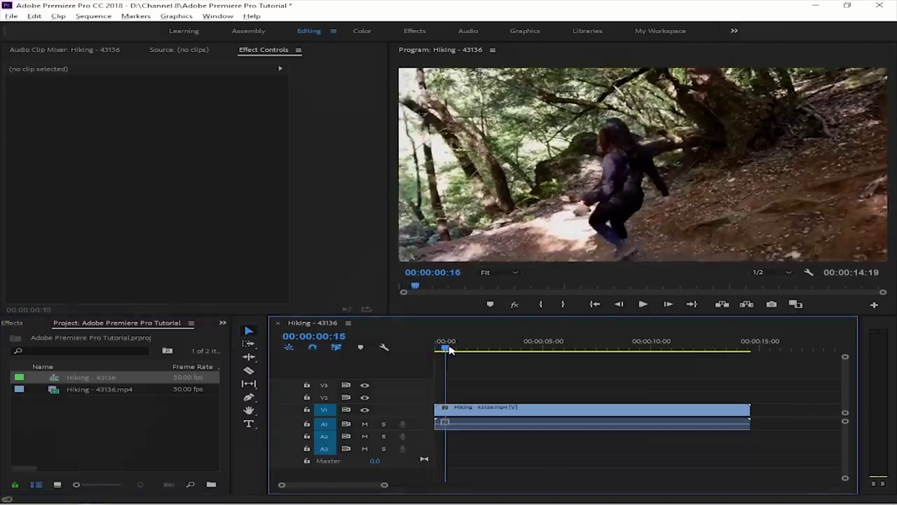
# Step: Rewind the playhead to 00:00:00:00 and select the Hiking clip on V1
pyautogui.moveTo(441, 351); pyautogui.dragTo(435, 350)
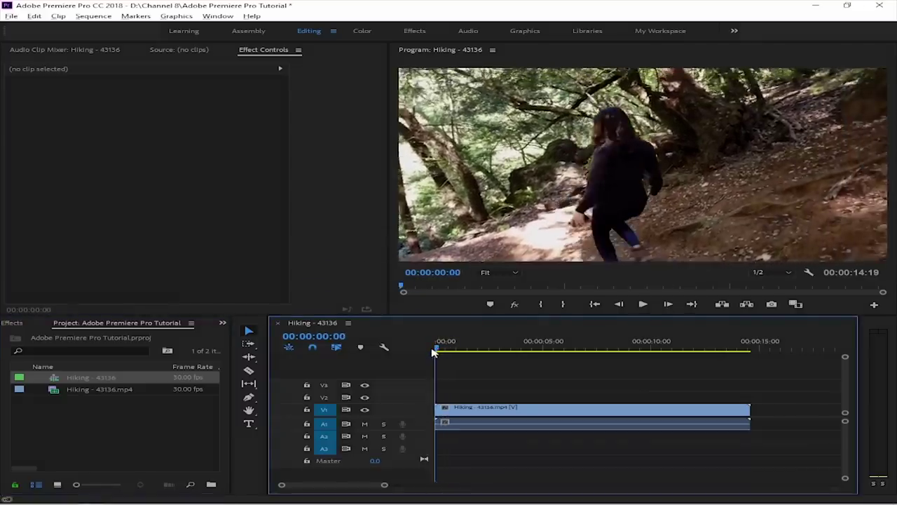
pyautogui.click(468, 410)
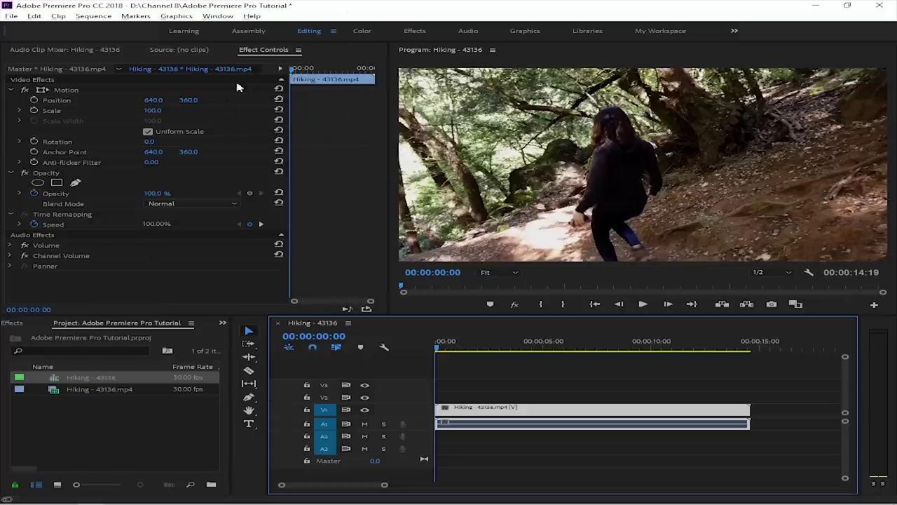
# Step: Switch to the Effects panel and search 'barn' to reveal Video Transitions > Wipe > Barn Doors
pyautogui.click(223, 324)
pyautogui.click(237, 334)
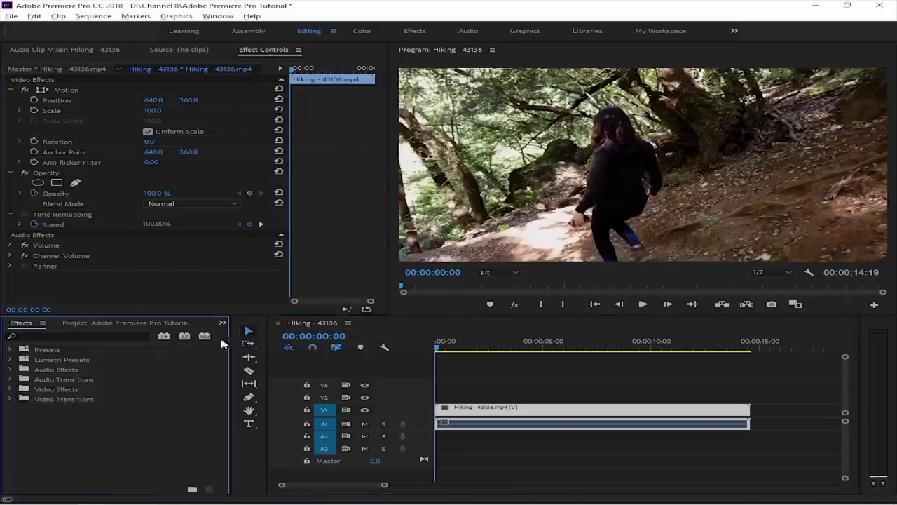
pyautogui.click(125, 337)
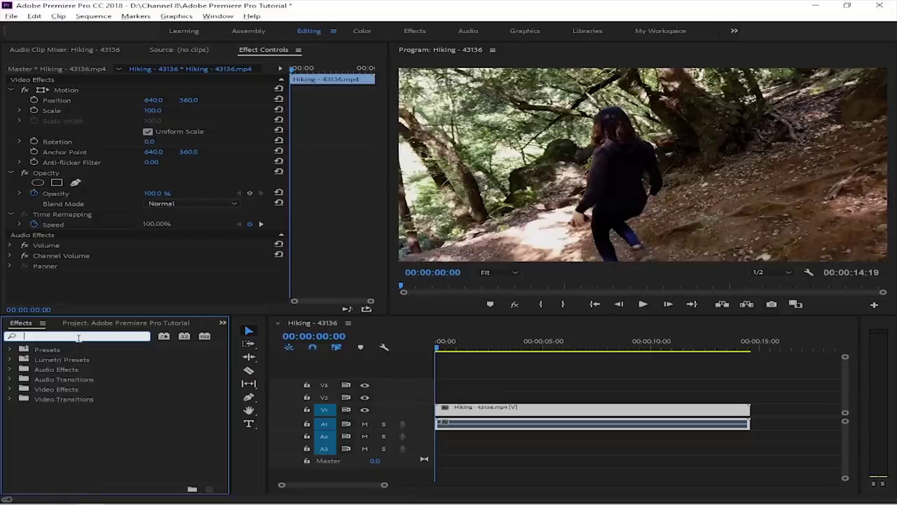
pyautogui.write('barn')
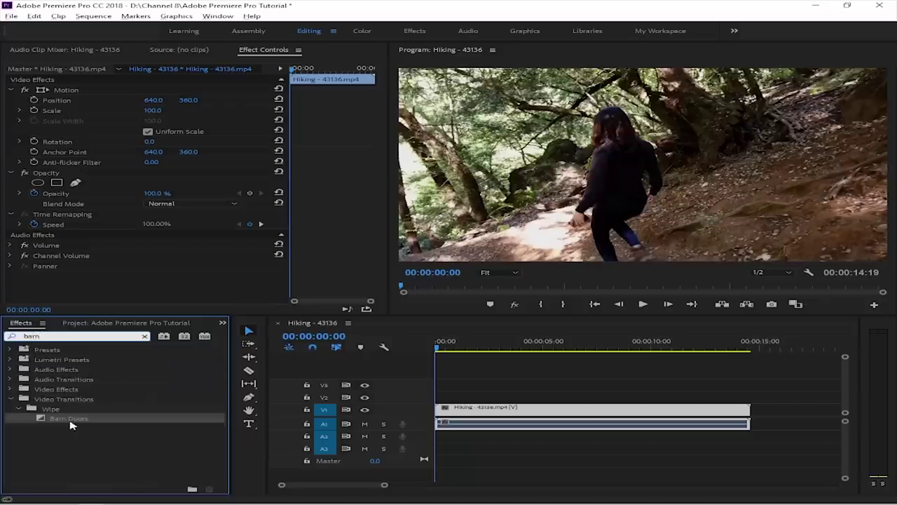
# Step: Drop Barn Doors onto the start of the Hiking clip, zoom the timeline in, and select the transition
pyautogui.moveTo(46, 419); pyautogui.dragTo(444, 417)
pyautogui.press('=')
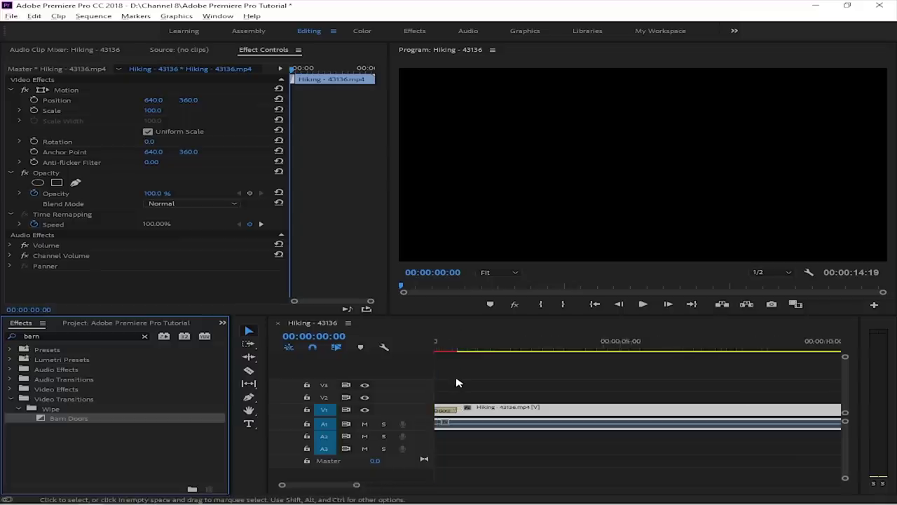
pyautogui.press('=')
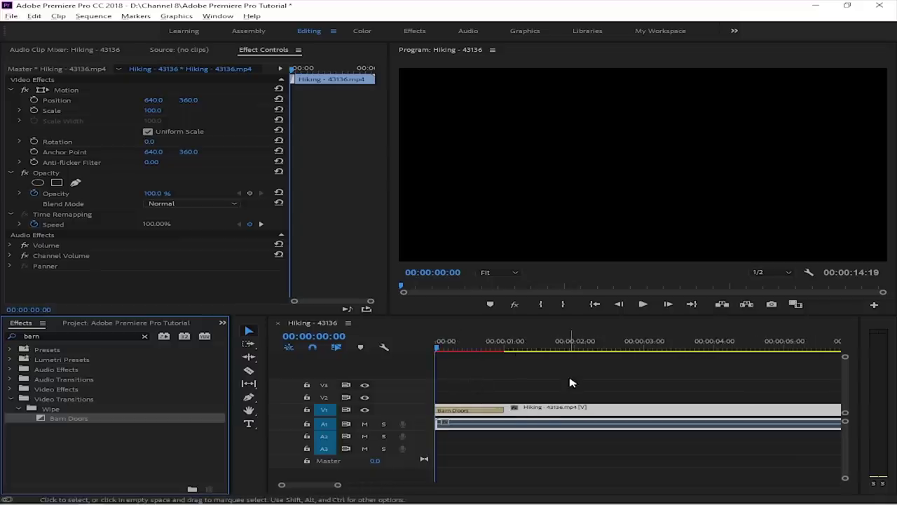
pyautogui.click(541, 414)
pyautogui.click(467, 412)
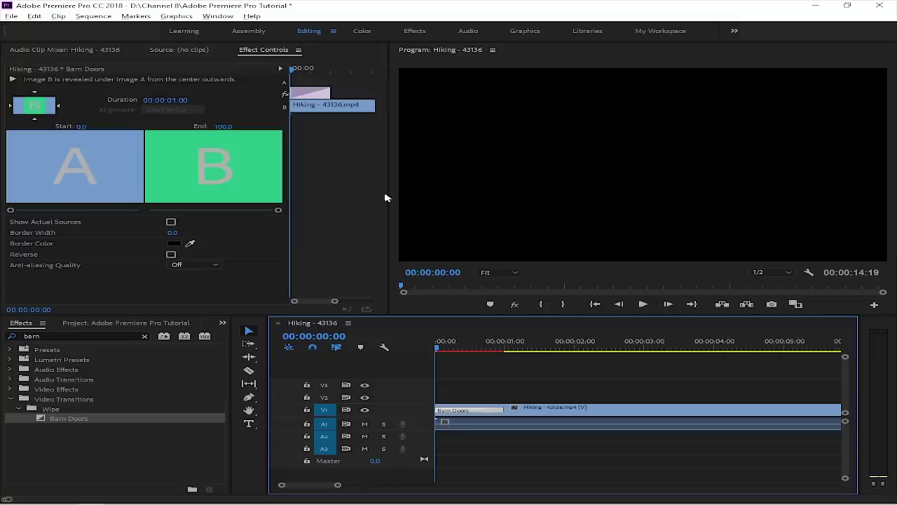
# Step: Flip Barn Doors to open as a horizontal band from the centre and raise its Start value
pyautogui.moveTo(438, 349); pyautogui.dragTo(484, 351)
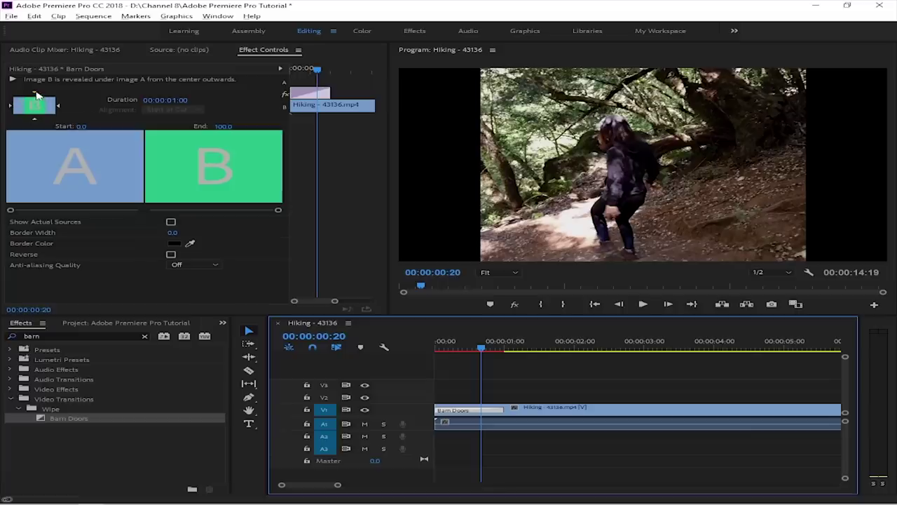
pyautogui.click(39, 96)
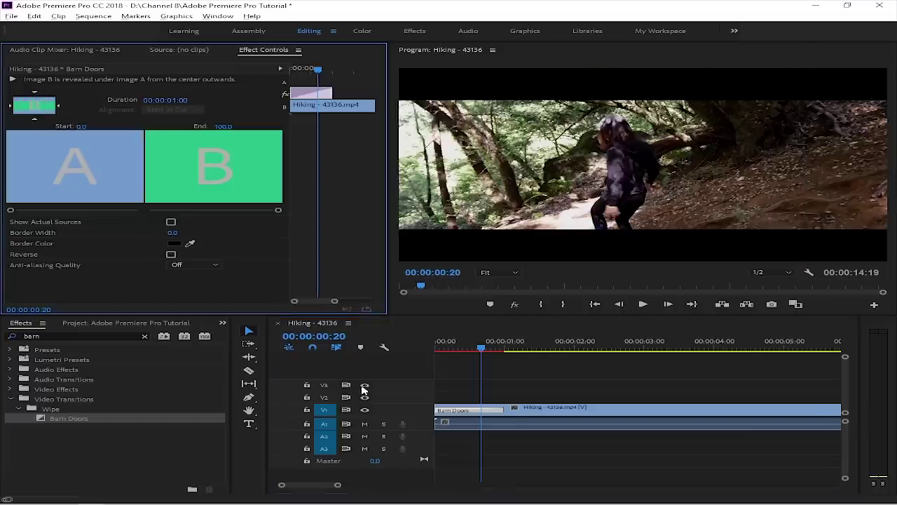
pyautogui.click(440, 350)
pyautogui.moveTo(440, 352); pyautogui.dragTo(436, 352)
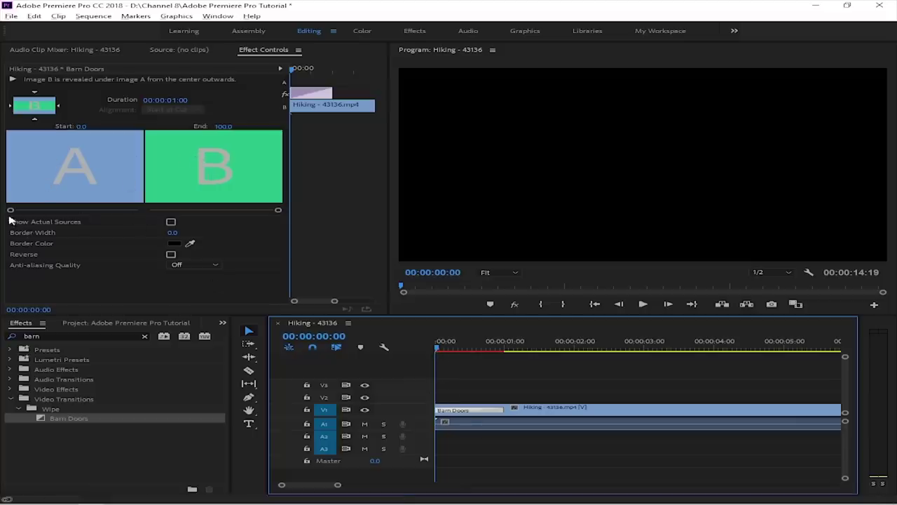
pyautogui.moveTo(11, 209); pyautogui.dragTo(21, 210)
# Step: Experiment with the Barn Doors Start value, previewing the opening from the sequence start
pyautogui.click(438, 350)
pyautogui.click(439, 350)
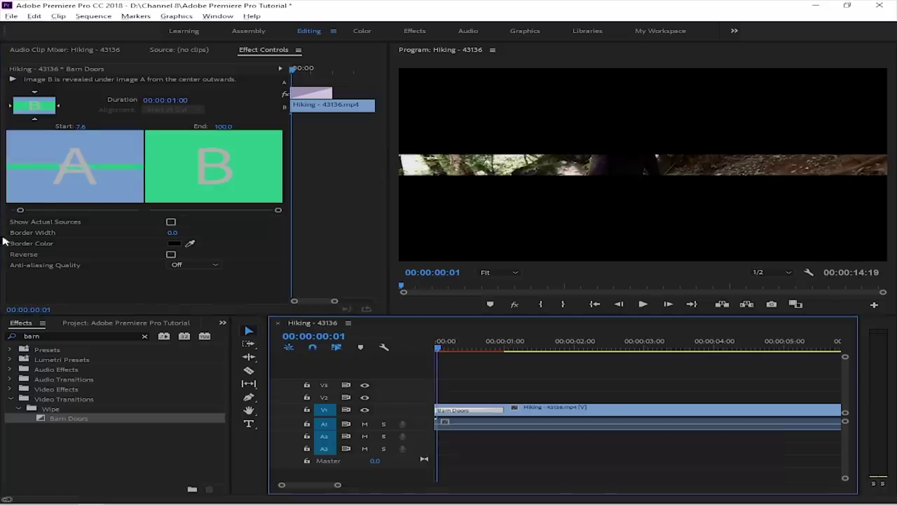
pyautogui.moveTo(20, 210); pyautogui.dragTo(12, 212)
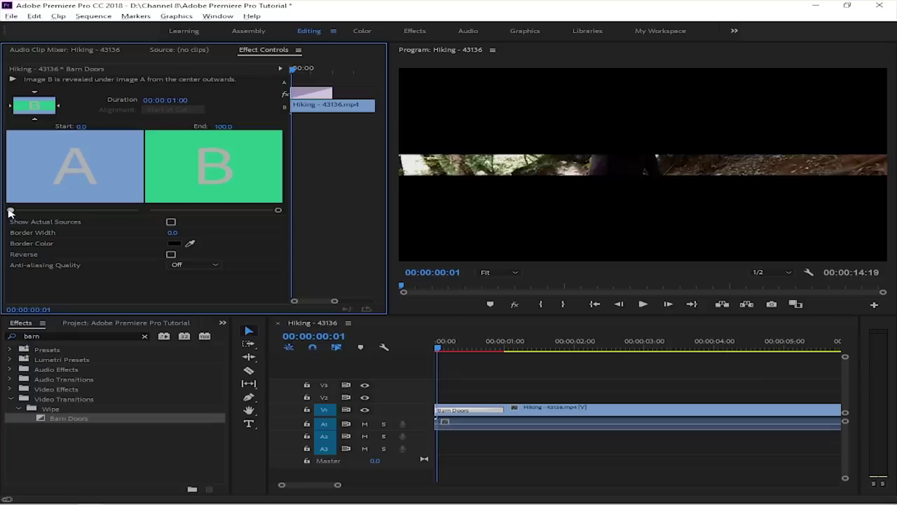
pyautogui.press('space')
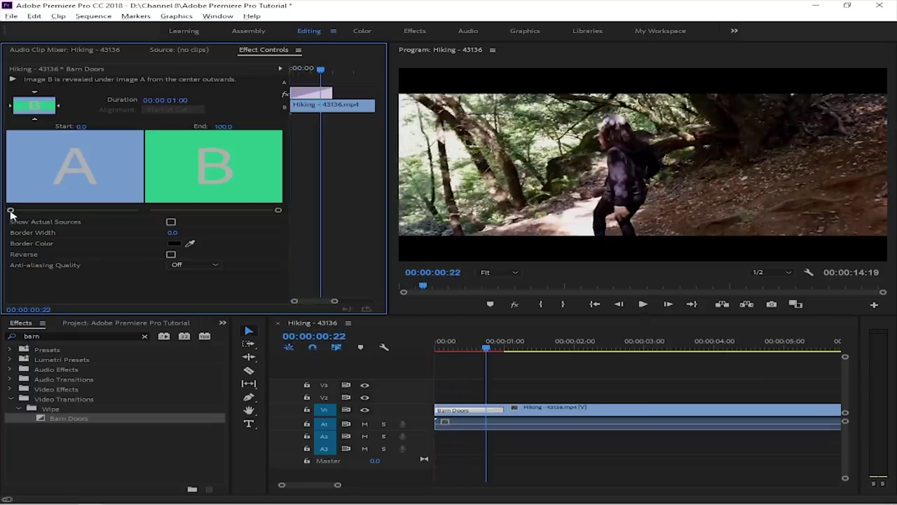
pyautogui.moveTo(11, 212); pyautogui.dragTo(22, 213)
pyautogui.moveTo(463, 344); pyautogui.dragTo(436, 343)
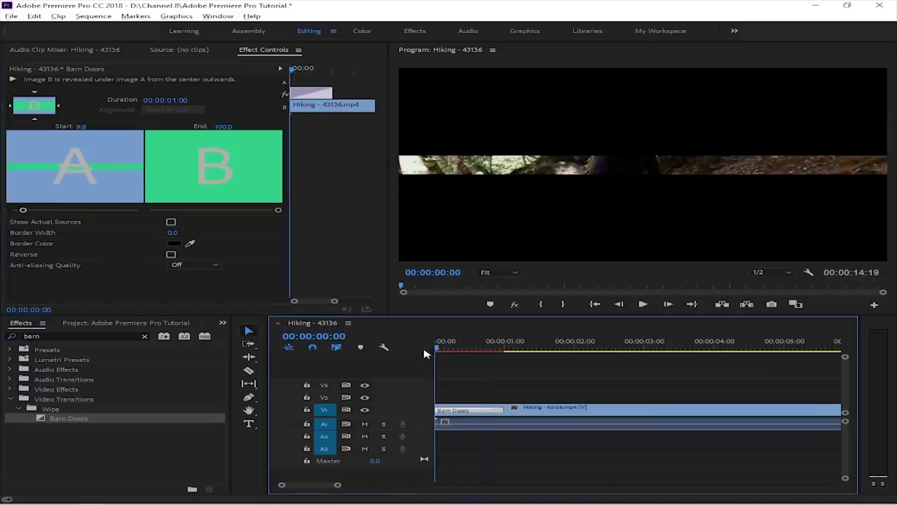
pyautogui.moveTo(23, 212)
pyautogui.mouseDown()
pyautogui.moveTo(43, 212)
pyautogui.moveTo(23, 211)
pyautogui.mouseUp()
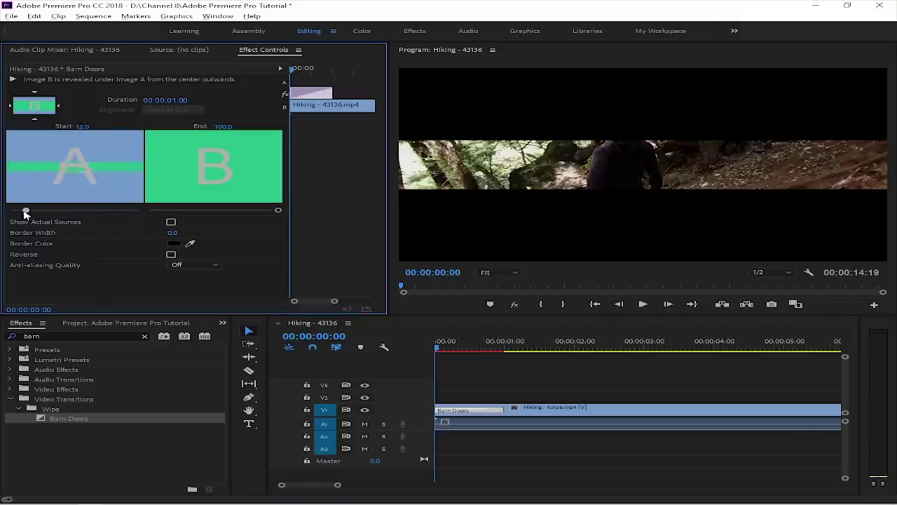
# Step: Set Barn Doors End to 92.9 and Start to 15.2, then play back the result
pyautogui.moveTo(278, 211); pyautogui.dragTo(260, 211)
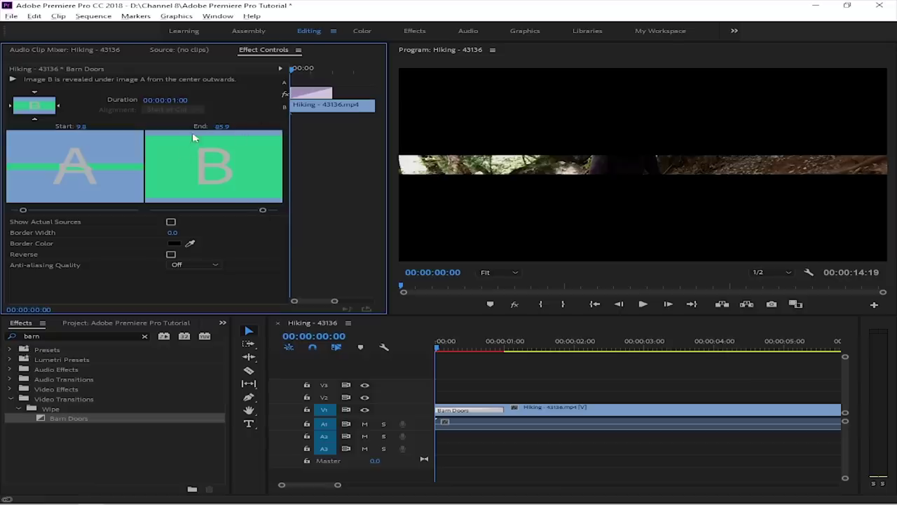
pyautogui.moveTo(439, 348)
pyautogui.mouseDown()
pyautogui.moveTo(509, 356)
pyautogui.moveTo(502, 356)
pyautogui.mouseUp()
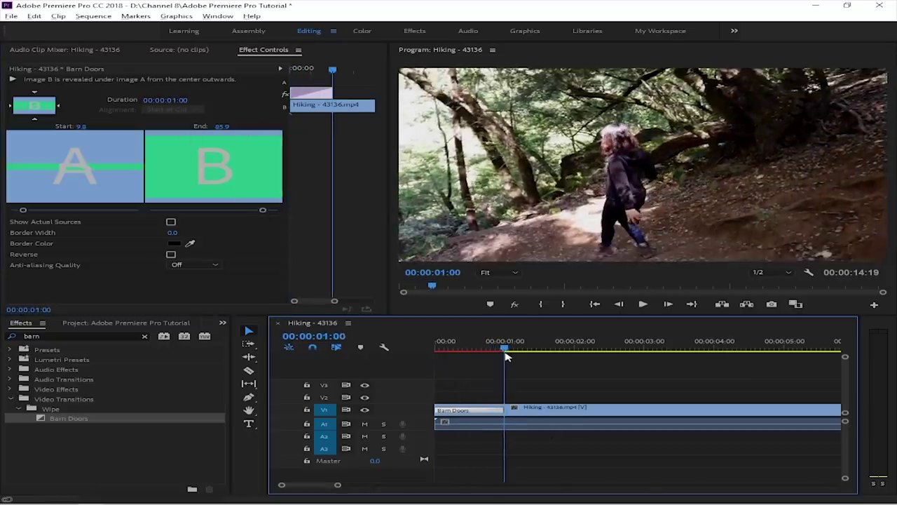
pyautogui.moveTo(262, 209); pyautogui.dragTo(271, 212)
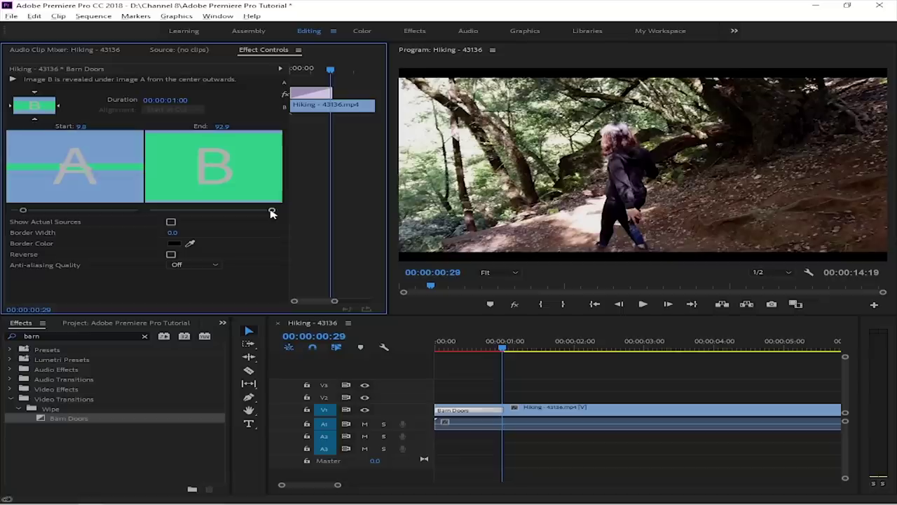
pyautogui.moveTo(272, 214); pyautogui.dragTo(270, 214)
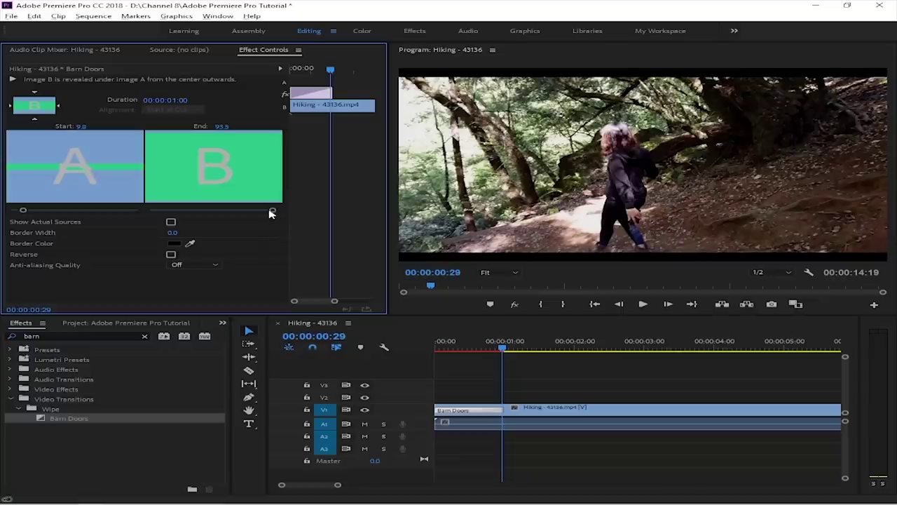
pyautogui.moveTo(269, 214); pyautogui.dragTo(268, 213)
pyautogui.moveTo(28, 211); pyautogui.dragTo(29, 210)
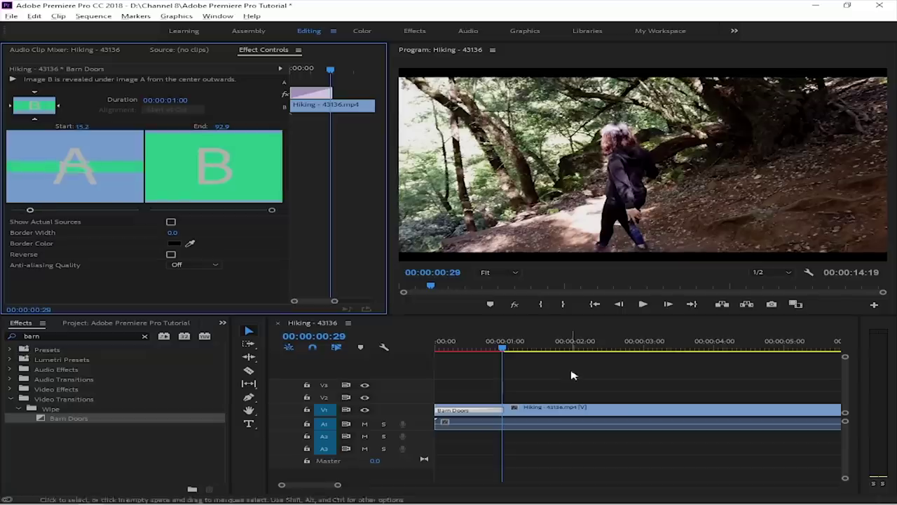
pyautogui.click(446, 346)
pyautogui.press('space')
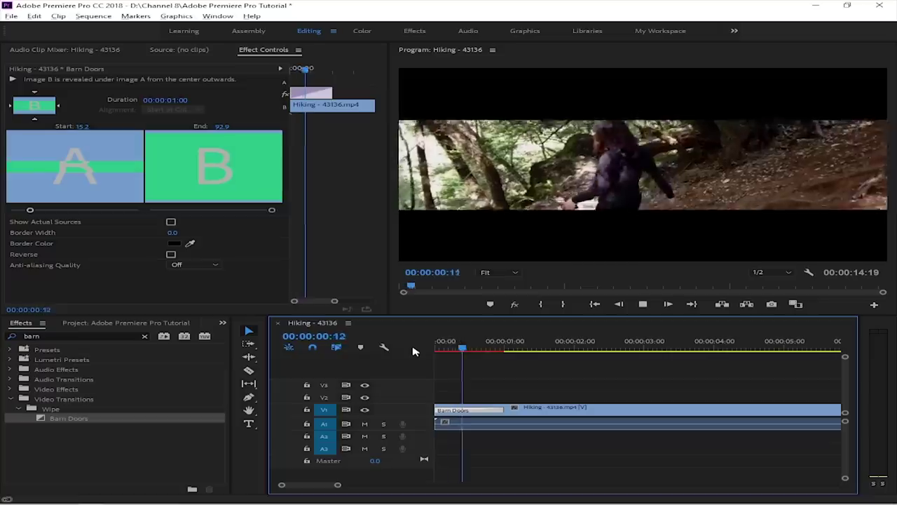
# Step: Select the Barn Doors transition and play the sequence from the start to review it
pyautogui.click(495, 344)
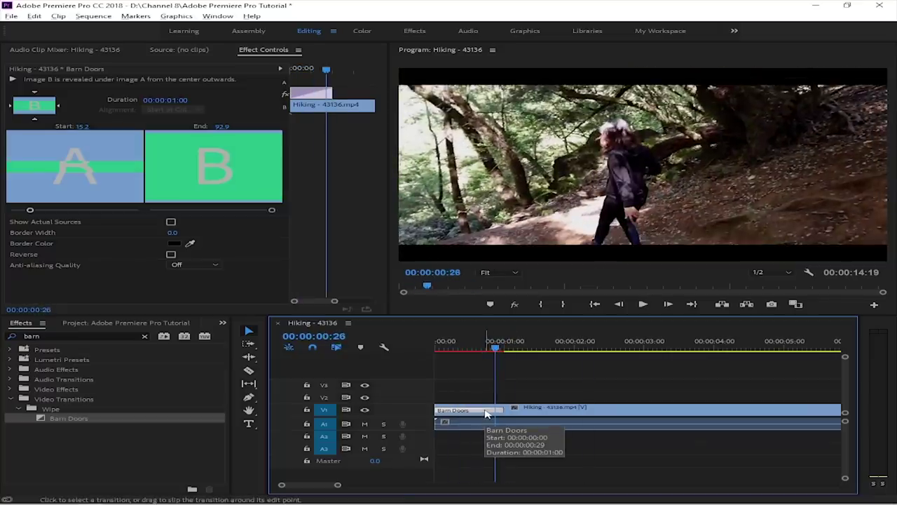
pyautogui.click(172, 100)
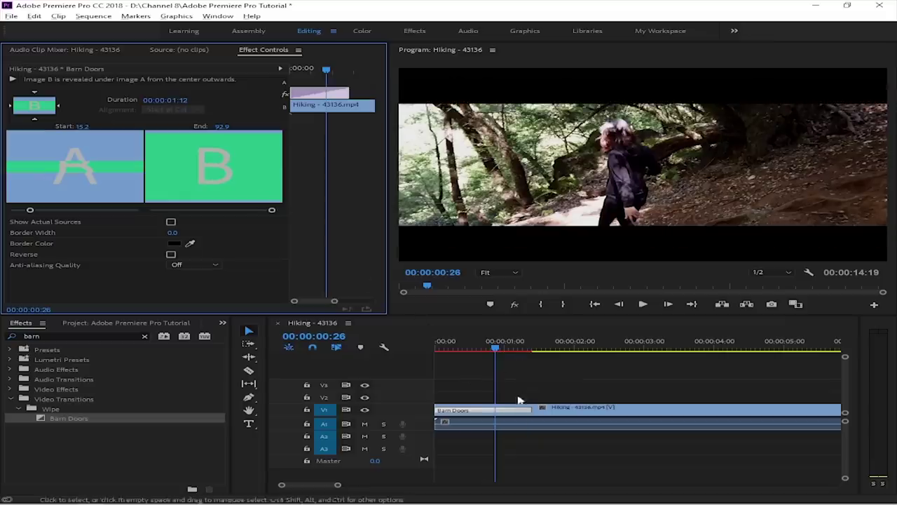
pyautogui.moveTo(495, 354); pyautogui.dragTo(435, 350)
pyautogui.press('space')
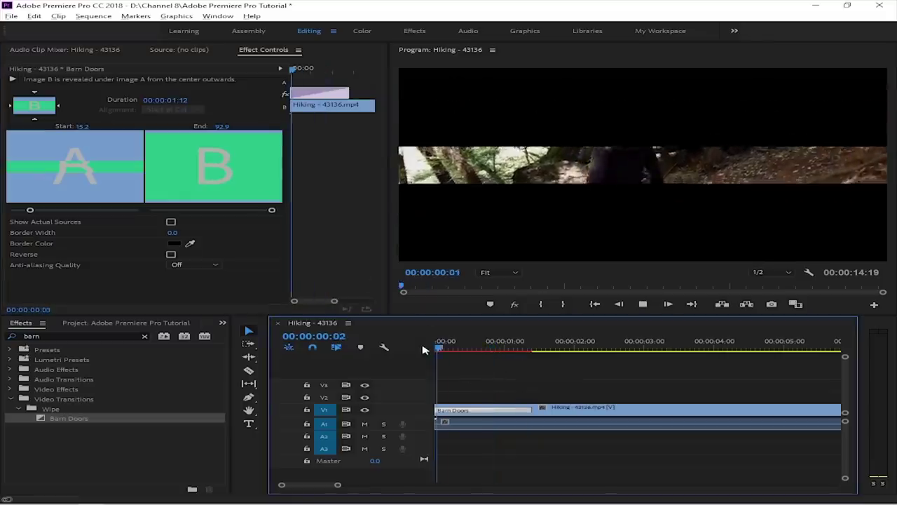
pyautogui.press('space')
pyautogui.click(519, 347)
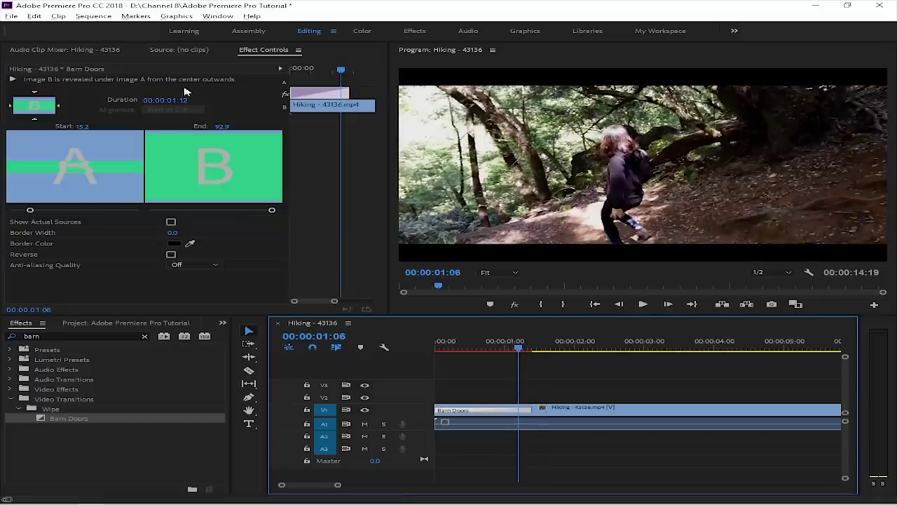
# Step: Shorten the Barn Doors duration to 00:00:00:15 and play the shortened transition back
pyautogui.moveTo(182, 101); pyautogui.dragTo(190, 101)
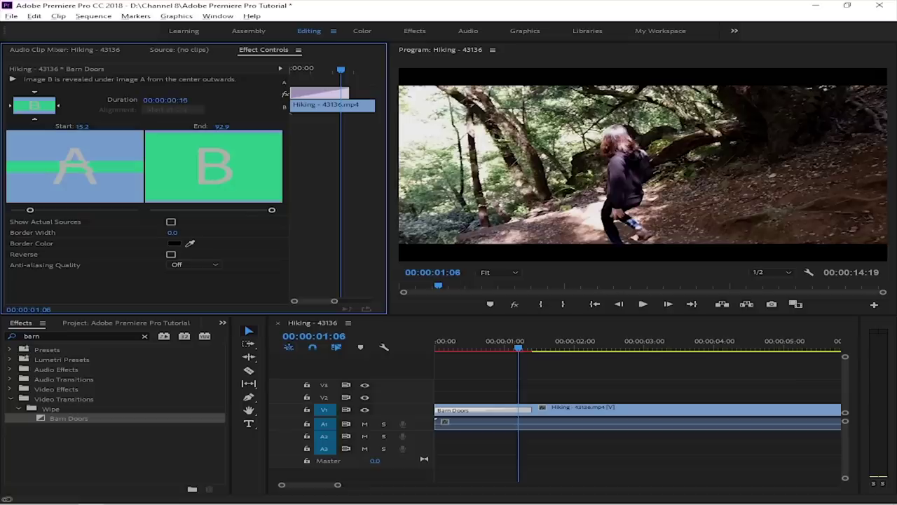
pyautogui.moveTo(182, 100); pyautogui.dragTo(161, 101)
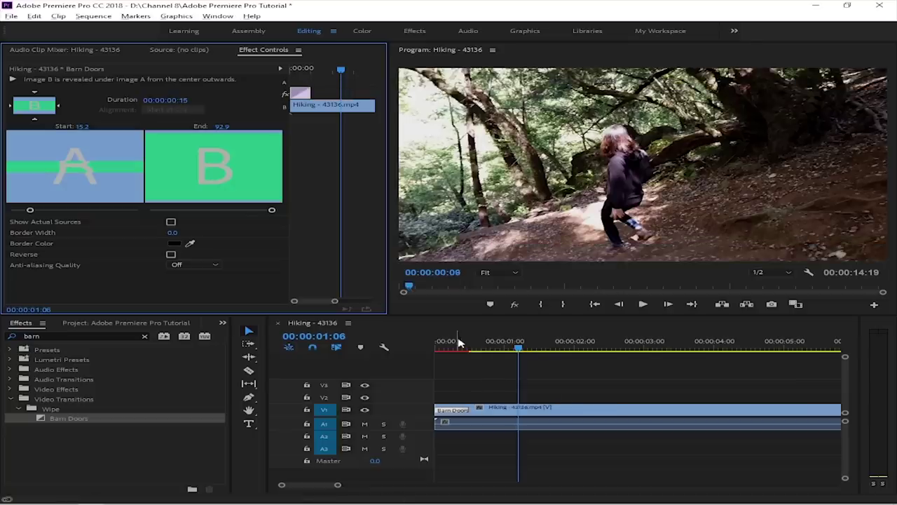
pyautogui.moveTo(459, 342); pyautogui.dragTo(414, 342)
pyautogui.press('space')
pyautogui.moveTo(467, 348); pyautogui.dragTo(452, 349)
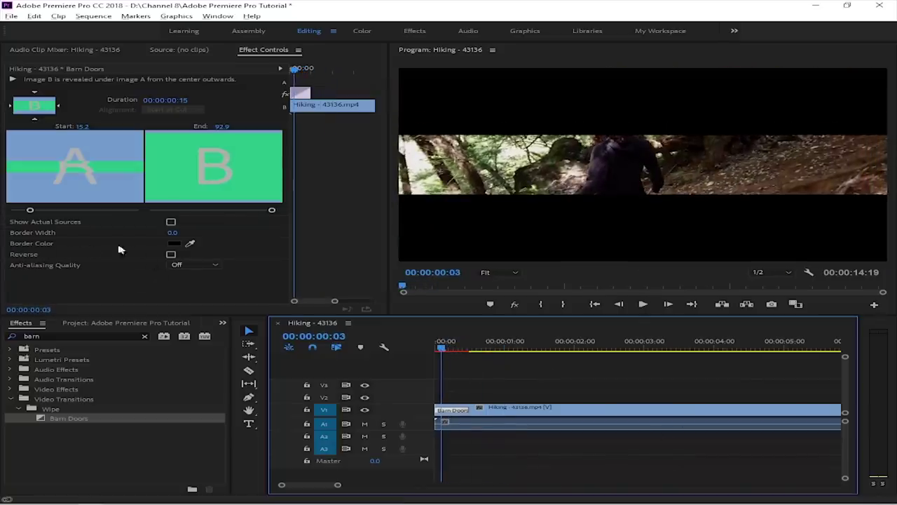
pyautogui.click(175, 243)
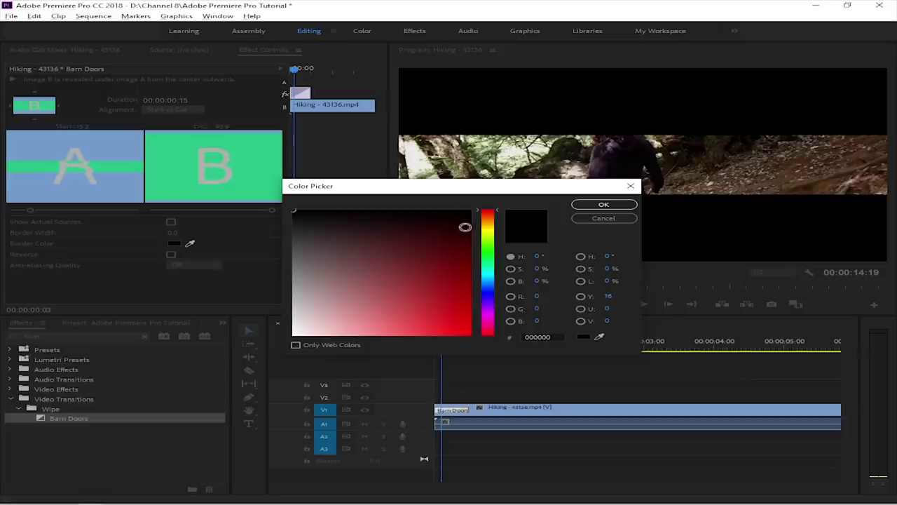
# Step: Pick bright red as the Barn Doors border colour and widen Border Width to 7.6
pyautogui.click(469, 334)
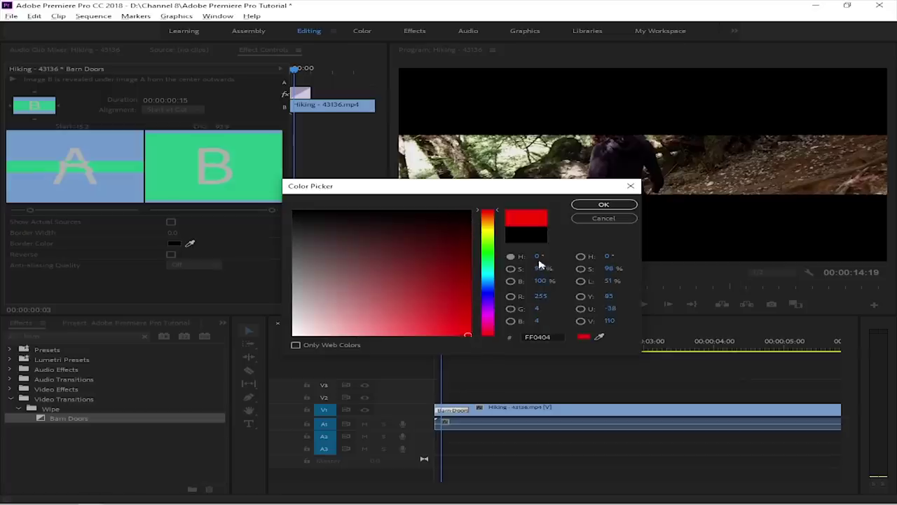
pyautogui.click(603, 204)
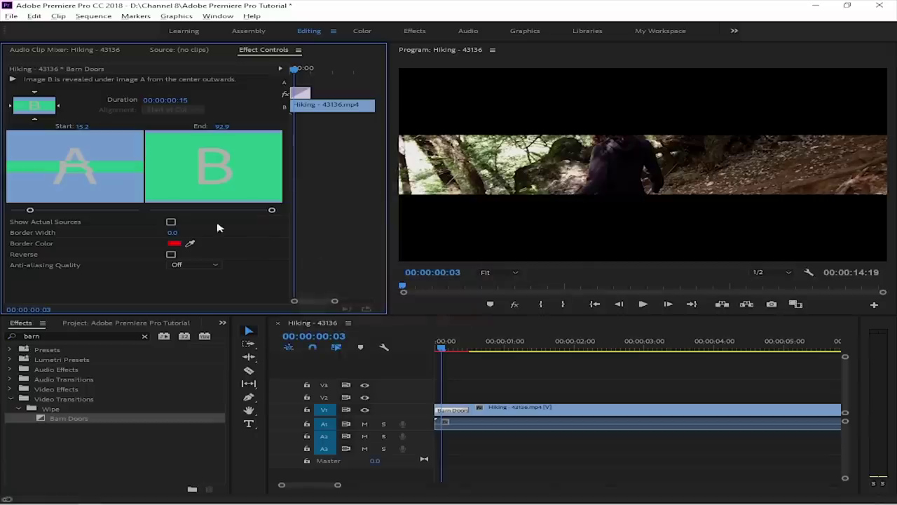
pyautogui.press('Right')
pyautogui.press('Right')
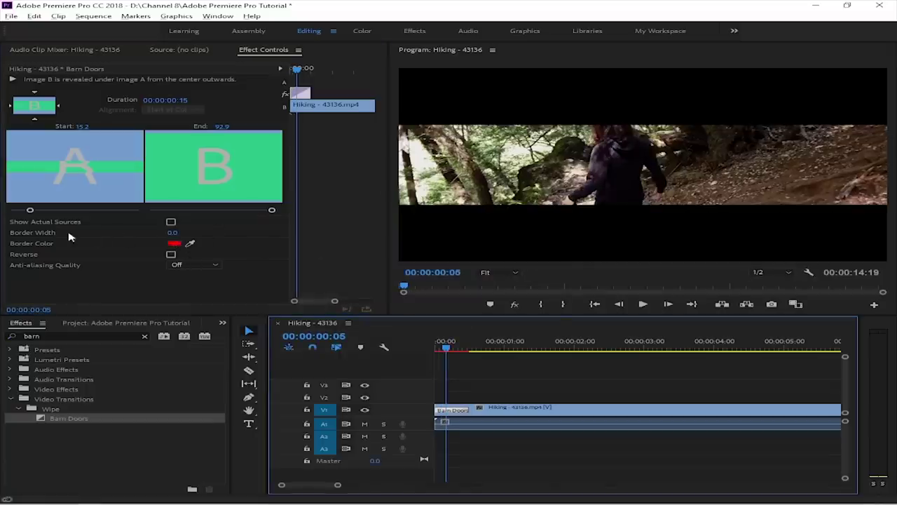
pyautogui.click(174, 243)
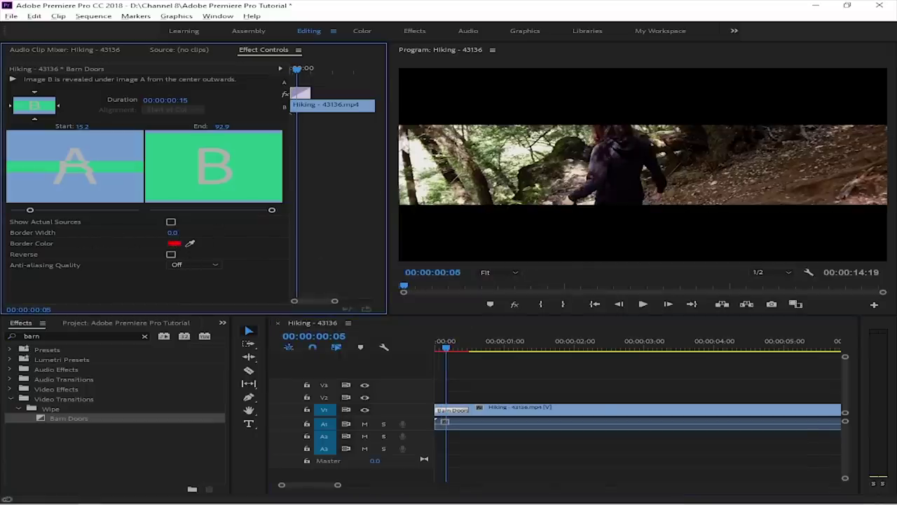
pyautogui.moveTo(178, 232); pyautogui.dragTo(175, 232)
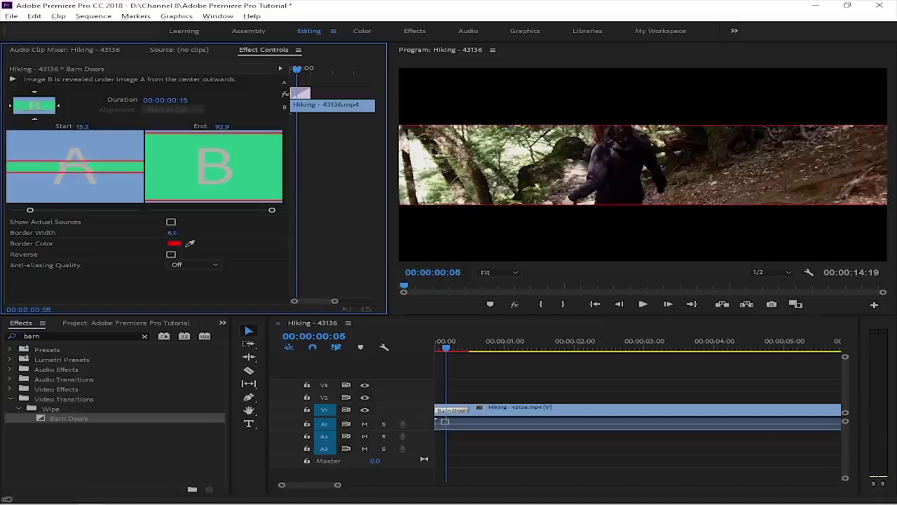
pyautogui.press('space')
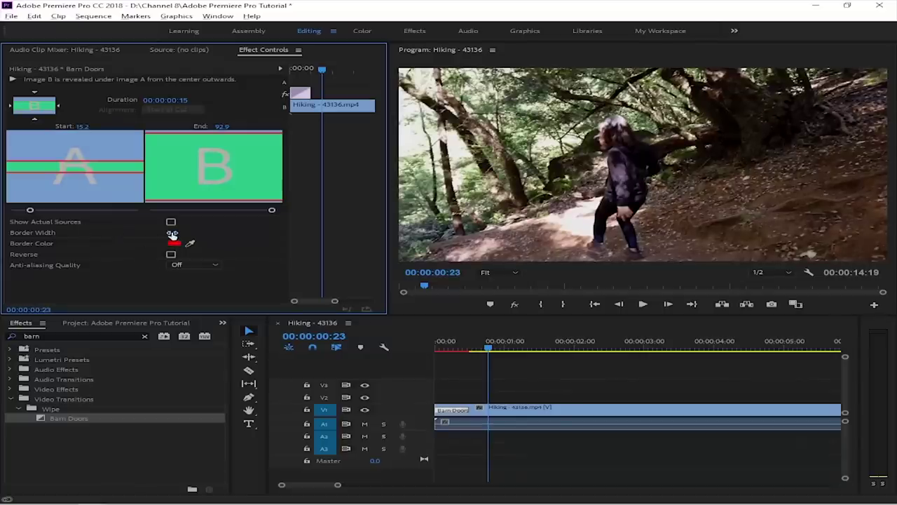
pyautogui.click(171, 222)
# Step: Show actual sources, switch Barn Doors to West to East with Start 5.4, End 88.6, and play it
pyautogui.click(171, 222)
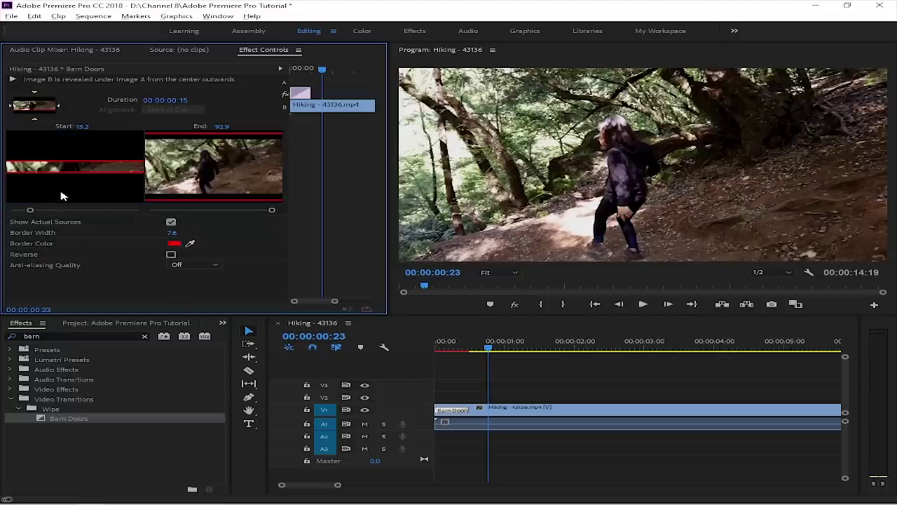
pyautogui.moveTo(30, 209)
pyautogui.mouseDown()
pyautogui.moveTo(67, 210)
pyautogui.moveTo(24, 210)
pyautogui.mouseUp()
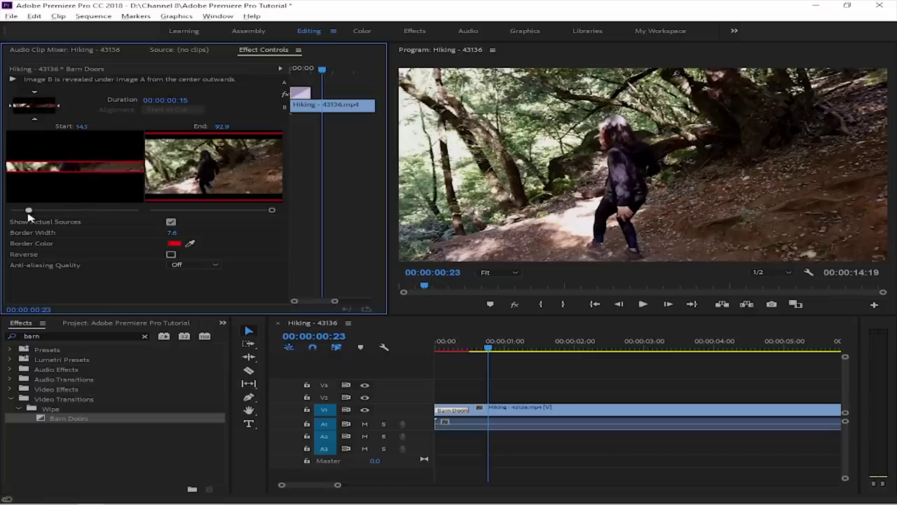
pyautogui.click(189, 210)
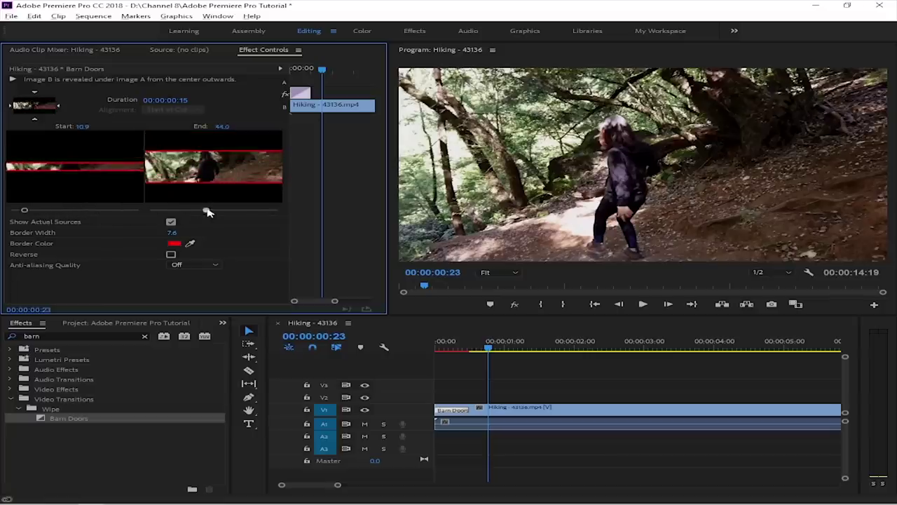
pyautogui.click(11, 107)
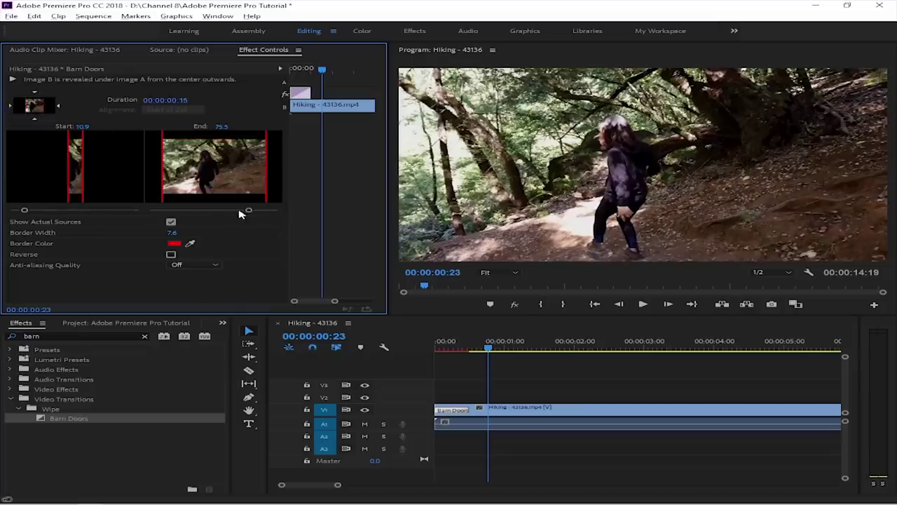
pyautogui.moveTo(249, 212); pyautogui.dragTo(263, 213)
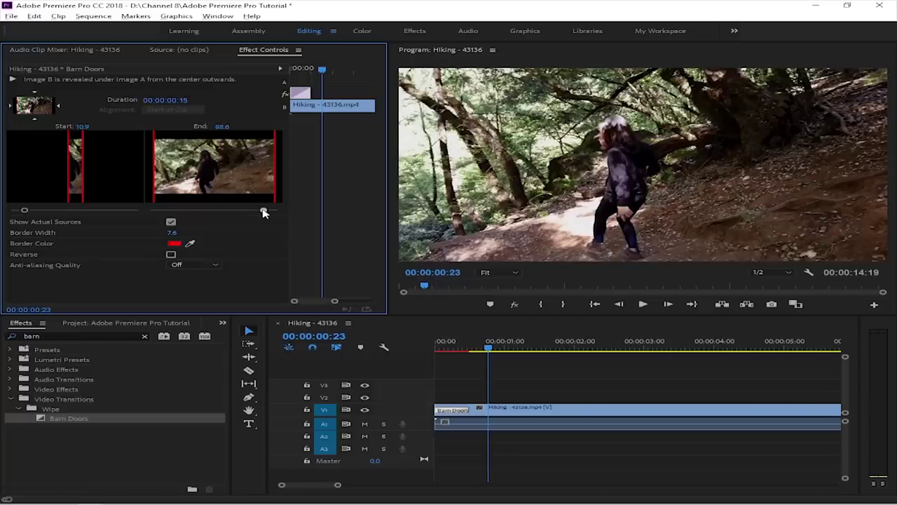
pyautogui.moveTo(25, 212); pyautogui.dragTo(17, 211)
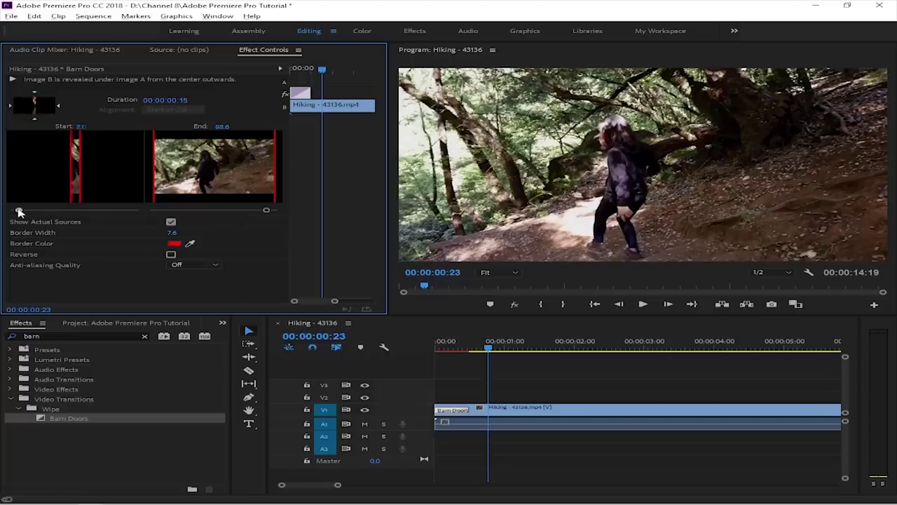
pyautogui.click(496, 388)
pyautogui.press('Home')
pyautogui.press('space')
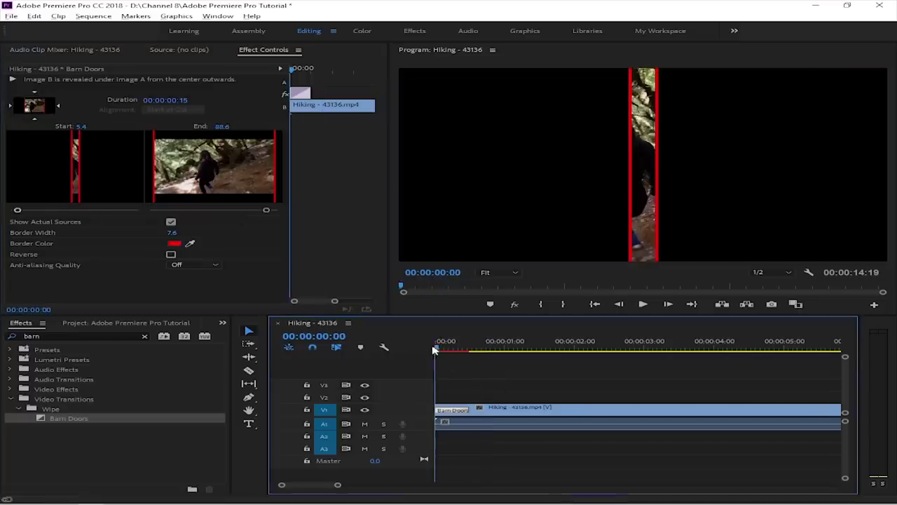